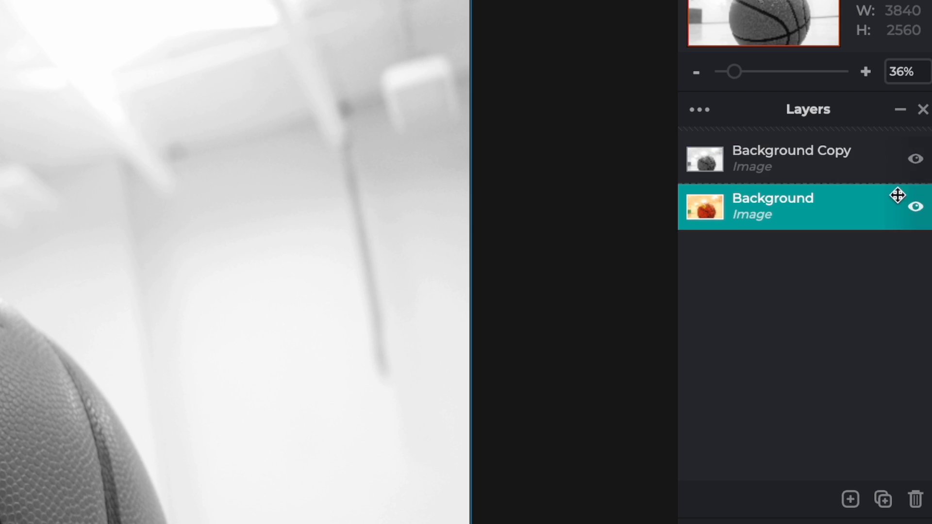
Step: Compare the two layers by hiding the grayscale Background Copy to view the color Background, and show the copy again
click(894, 165)
click(888, 203)
click(892, 175)
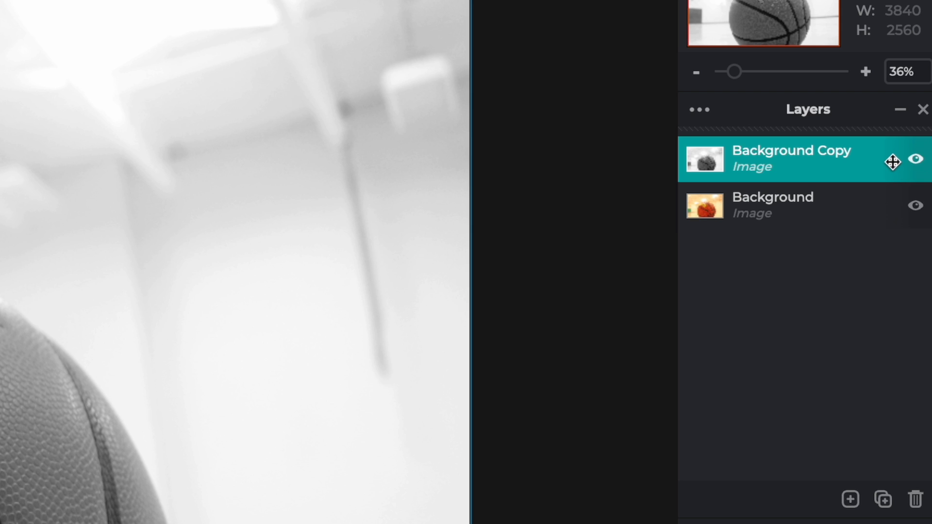
click(860, 213)
click(865, 152)
click(916, 162)
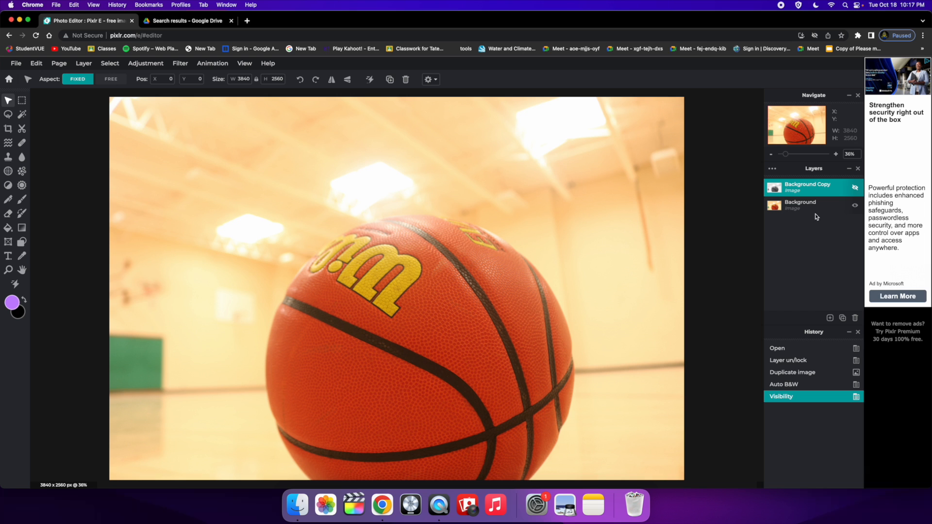
click(854, 188)
Step: Inspect the layer stack by hiding the Background and the Background Copy, and make both layers visible again
click(854, 206)
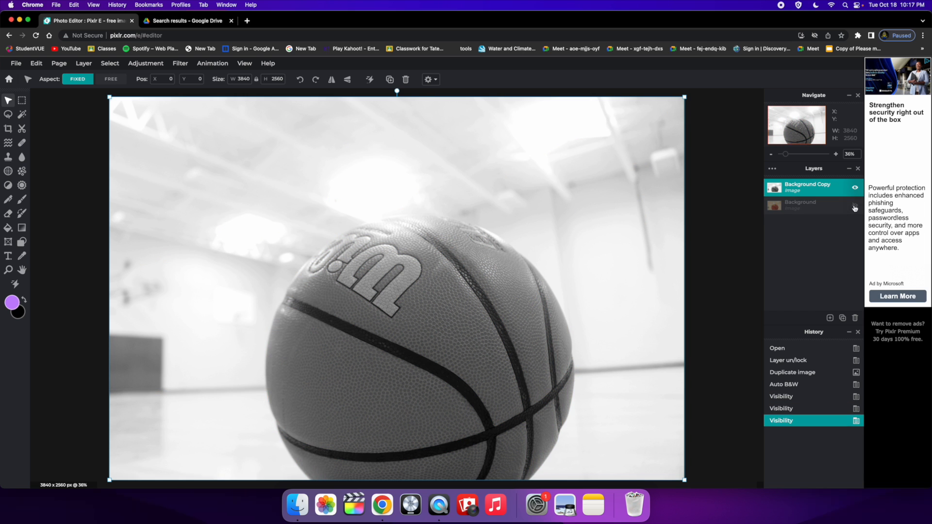
click(855, 188)
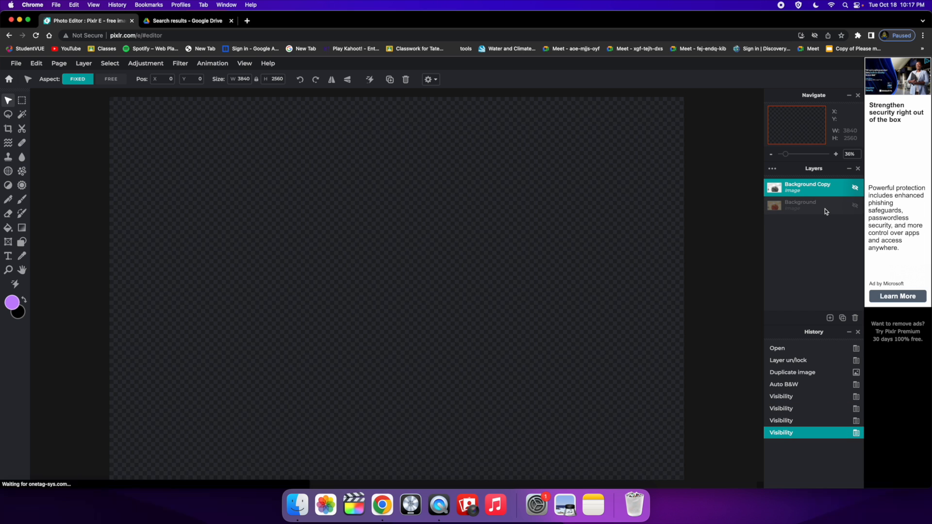
click(855, 188)
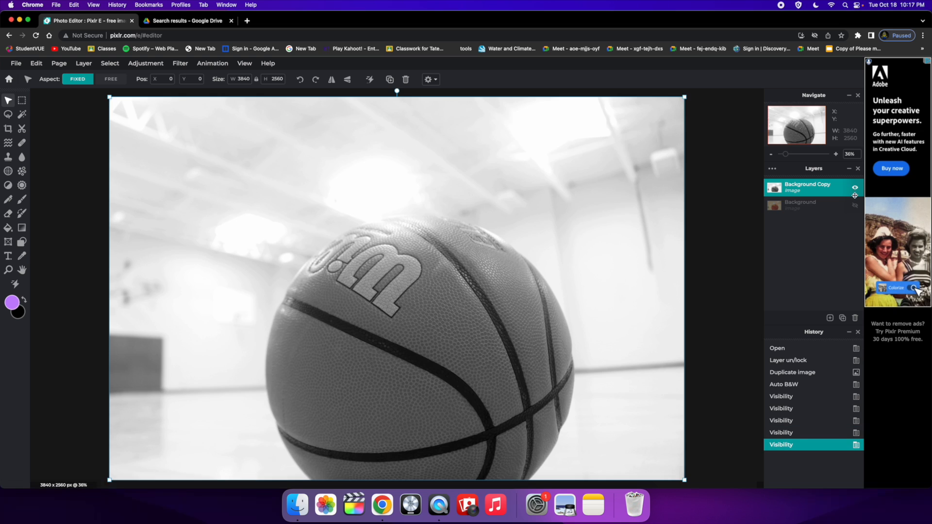
click(847, 205)
click(855, 207)
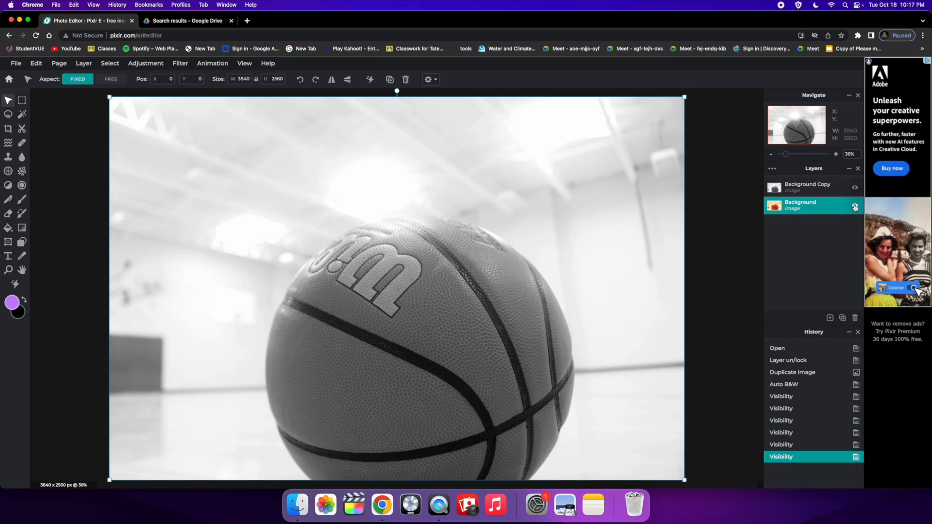
Step: Select the Background Copy layer and activate the Eraser with a brush size of 160 px
click(833, 185)
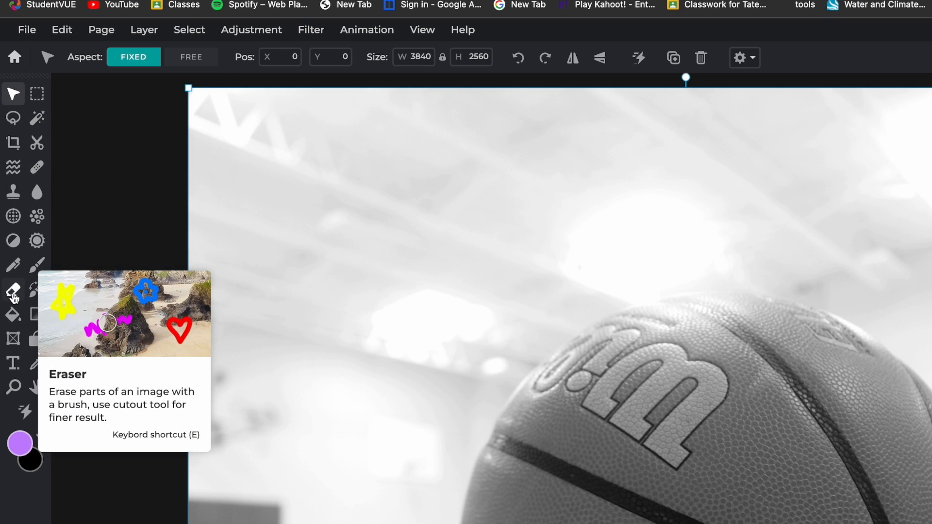
click(13, 294)
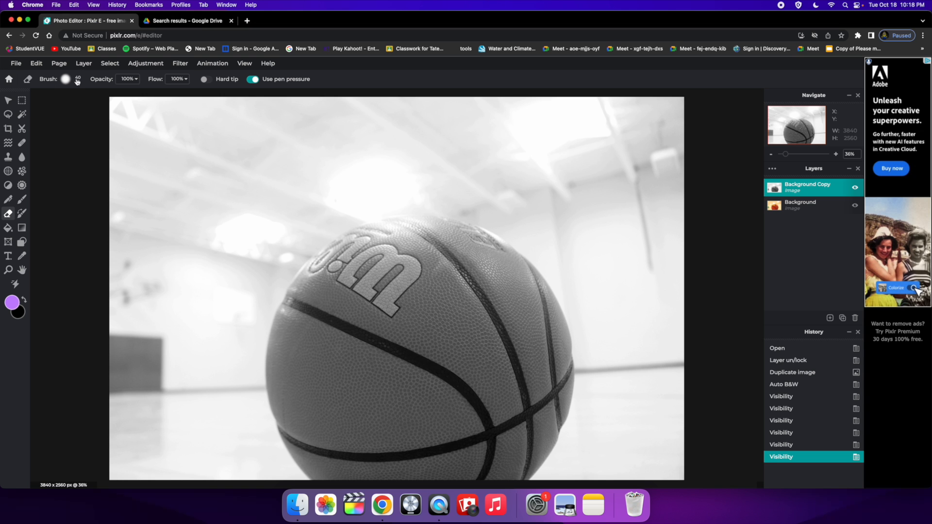
click(66, 79)
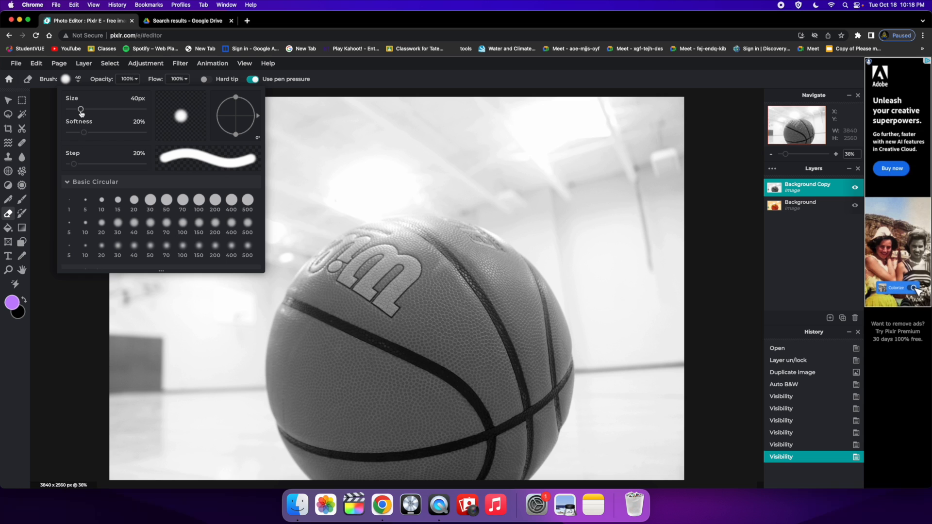
drag(82, 111, 103, 113)
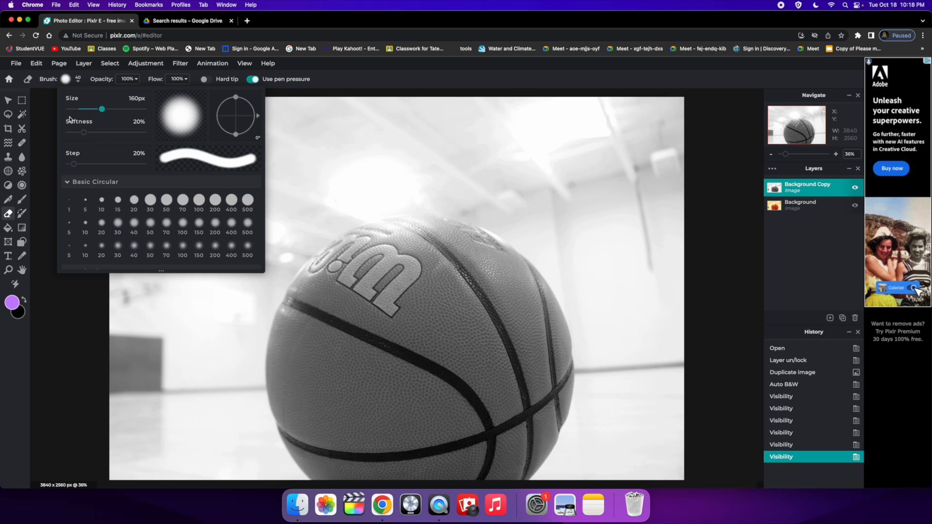
click(53, 124)
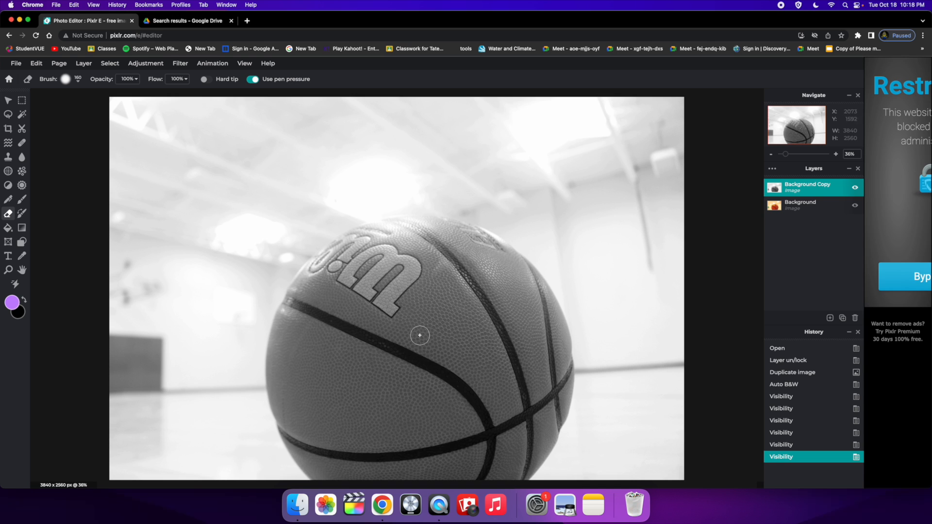
Step: Enlarge the eraser brush to 670 px and erase the grayscale over the central area of the basketball
click(66, 80)
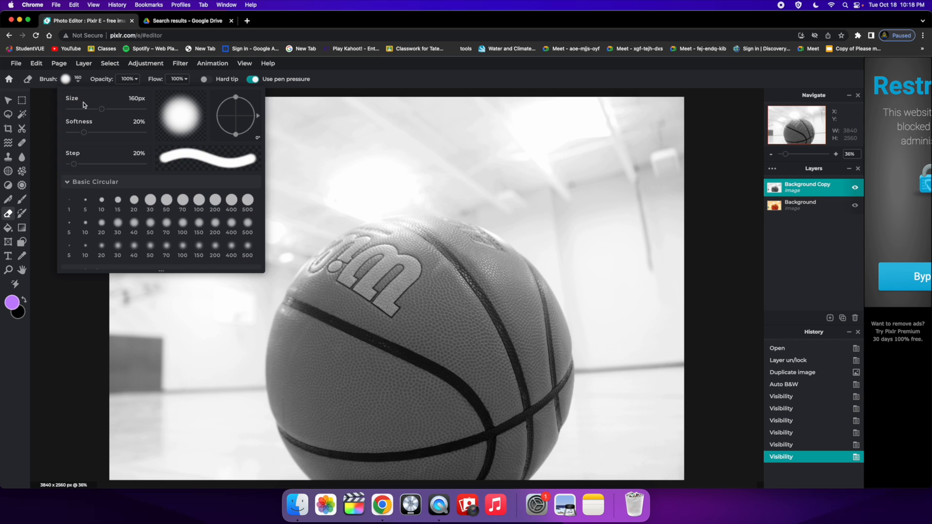
drag(106, 112, 127, 116)
click(54, 305)
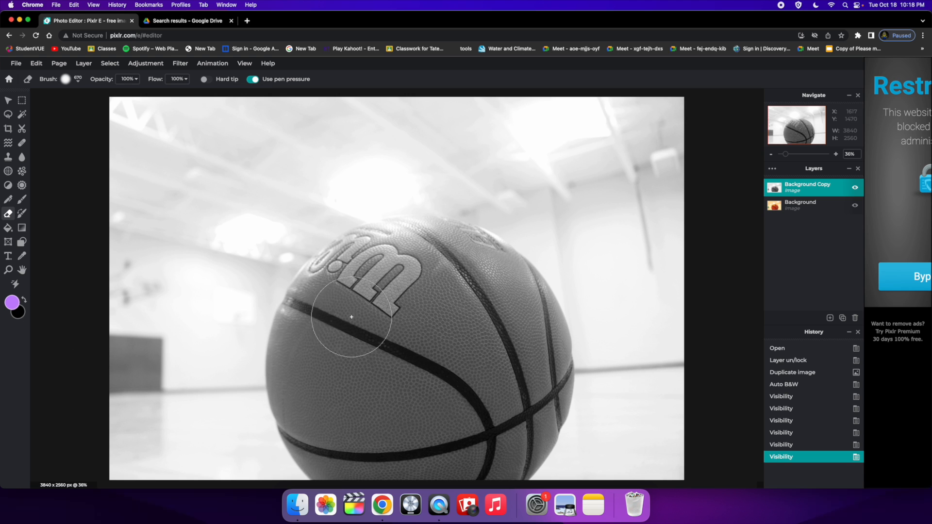
mouse_move(316, 356)
mouse_down()
mouse_move(336, 307)
mouse_move(356, 288)
mouse_move(423, 270)
mouse_move(490, 300)
mouse_move(509, 334)
mouse_move(510, 370)
mouse_move(470, 404)
mouse_move(420, 346)
mouse_move(456, 352)
mouse_move(392, 356)
mouse_move(378, 393)
mouse_move(396, 396)
mouse_move(369, 411)
mouse_move(320, 378)
mouse_move(312, 397)
mouse_move(308, 366)
mouse_move(349, 295)
mouse_up()
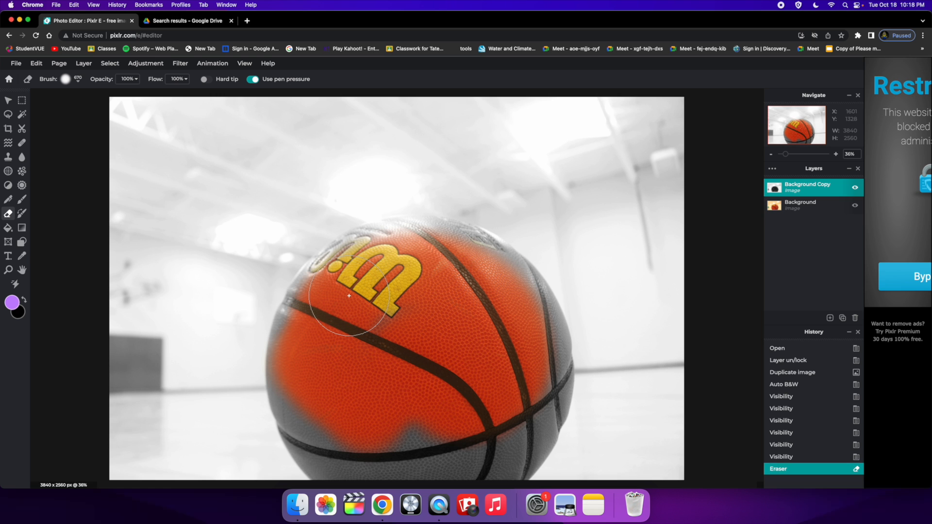
Step: Try erasing the grayscale past the top edge of the basketball and undo that stroke
key(super+plus)
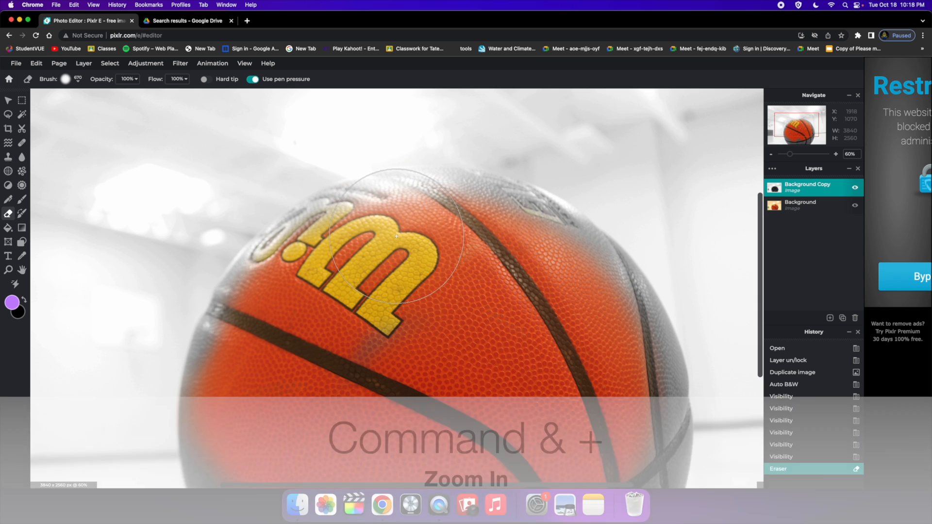
mouse_move(425, 232)
mouse_down()
mouse_move(436, 117)
mouse_move(486, 146)
mouse_up()
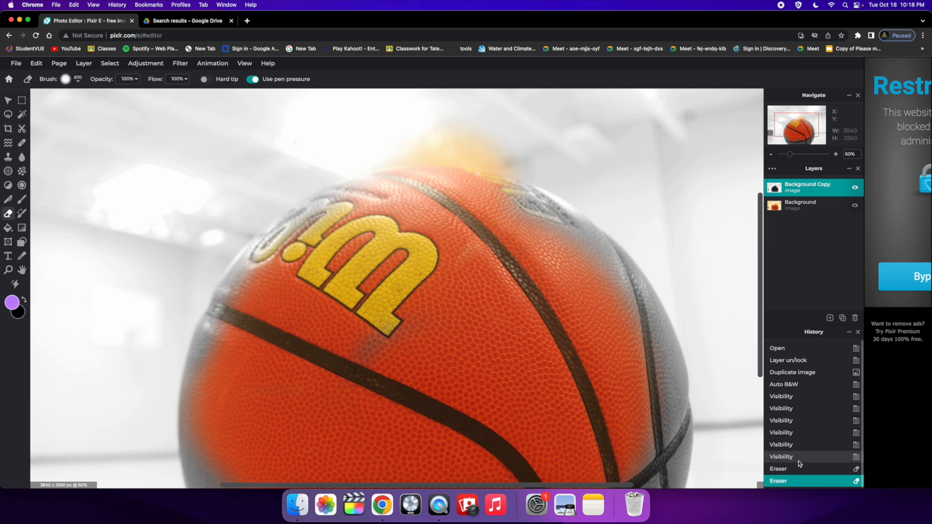
key(super+z)
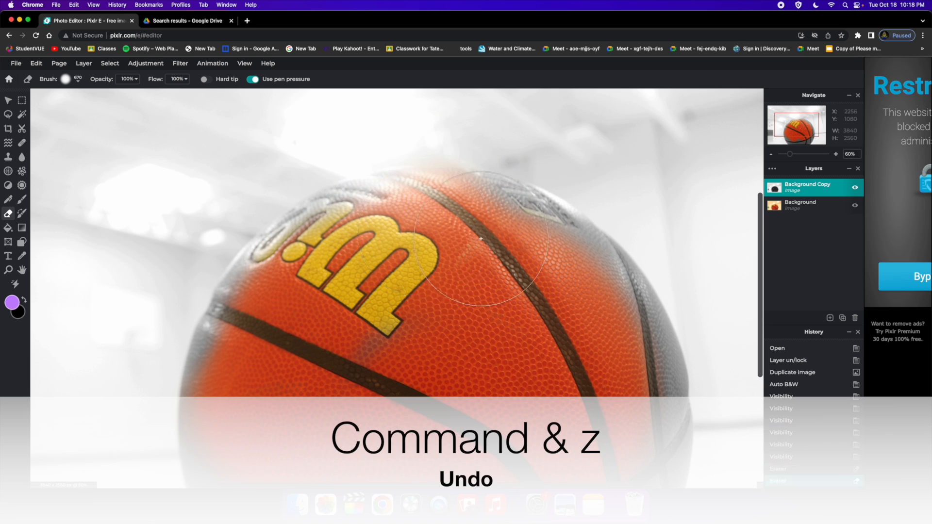
Step: Erase the grayscale over the small yellow lettering and along the basketball's upper right edge, undoing strokes that spill over
drag(465, 235, 537, 271)
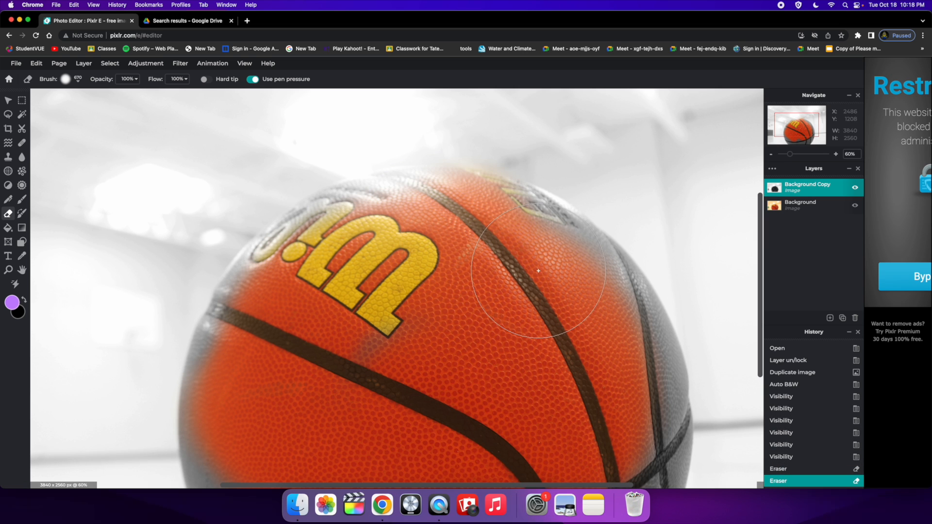
key(super+z)
key(super+y)
key(super+y)
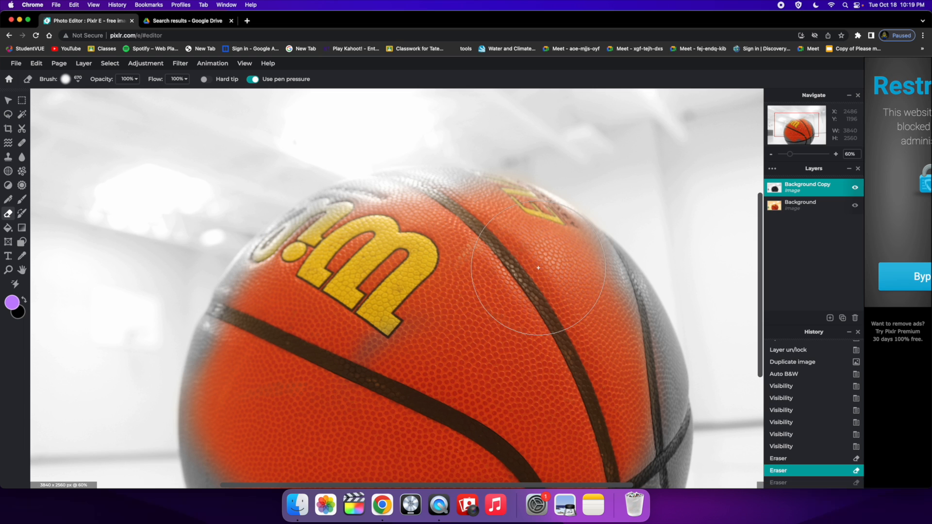
drag(552, 278, 572, 295)
key(super+y)
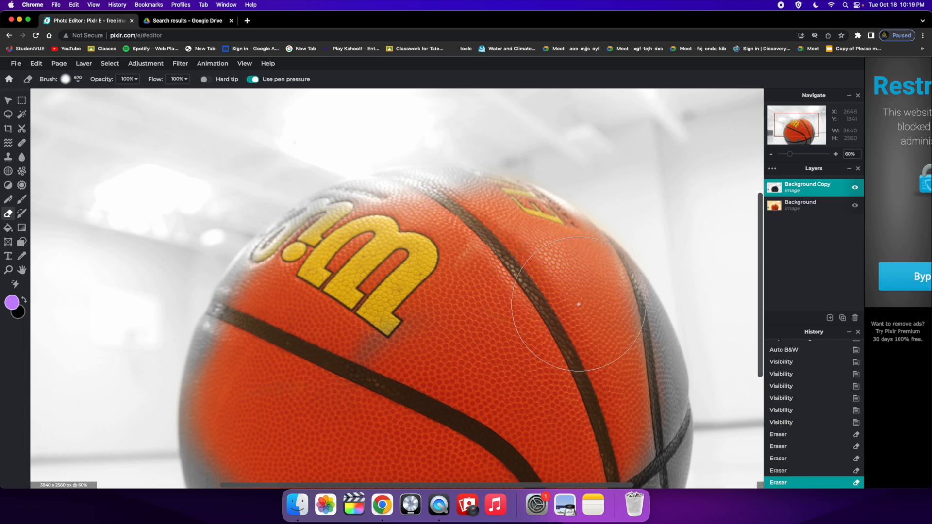
key(super+y)
mouse_move(615, 347)
mouse_down()
mouse_move(603, 338)
mouse_move(617, 391)
mouse_up()
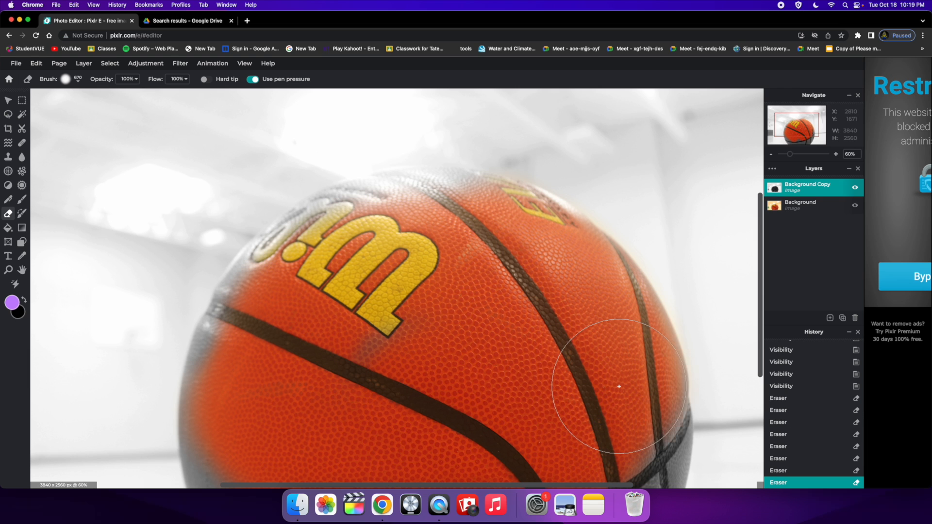
Step: Erase the grayscale over the lower part of the basketball from the right side to the left, undoing unwanted strokes
drag(761, 335, 760, 424)
mouse_move(75, 260)
mouse_down()
mouse_move(118, 334)
mouse_move(74, 336)
mouse_move(121, 361)
mouse_up()
key(super+z)
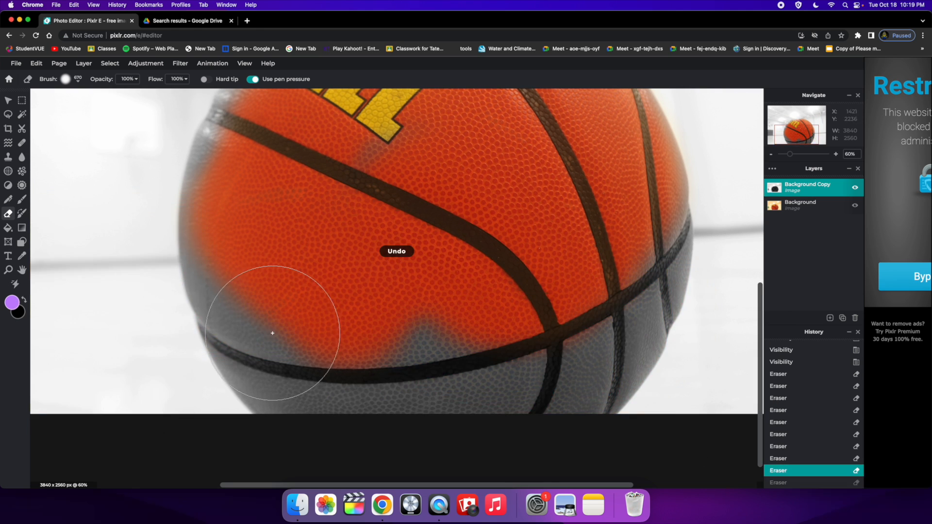
click(624, 227)
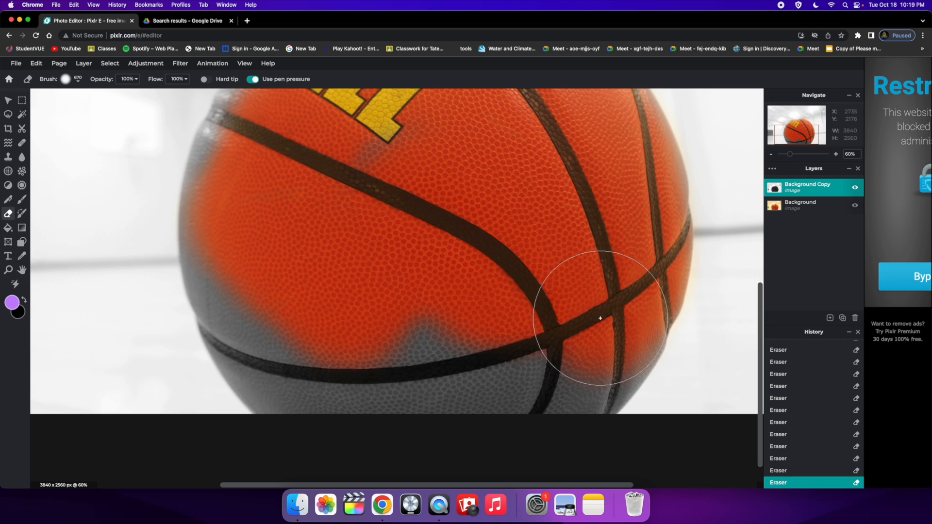
key(super+z)
key(super+z)
key(super+z)
key(super+z)
click(620, 274)
mouse_move(620, 274)
mouse_down()
mouse_move(571, 362)
mouse_move(505, 362)
mouse_move(559, 375)
mouse_move(300, 365)
mouse_move(261, 300)
mouse_up()
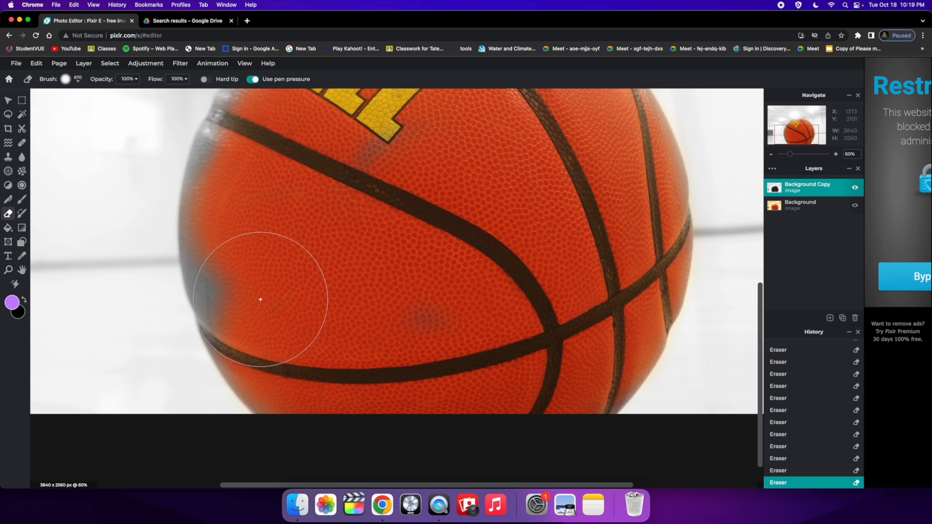
key(super+z)
Step: Reduce the eraser brush to 93 px and clear the remaining gray along the basketball's lower left edge and in its center
click(78, 79)
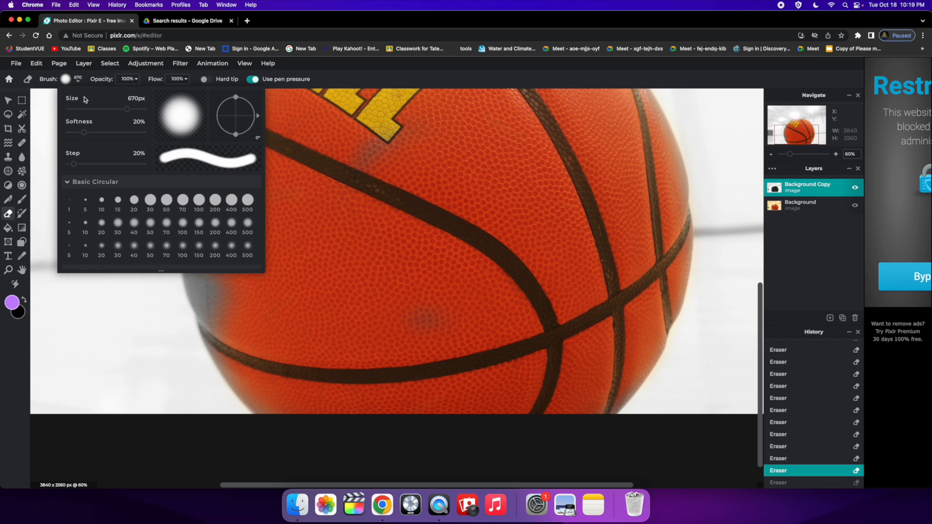
drag(122, 109, 97, 108)
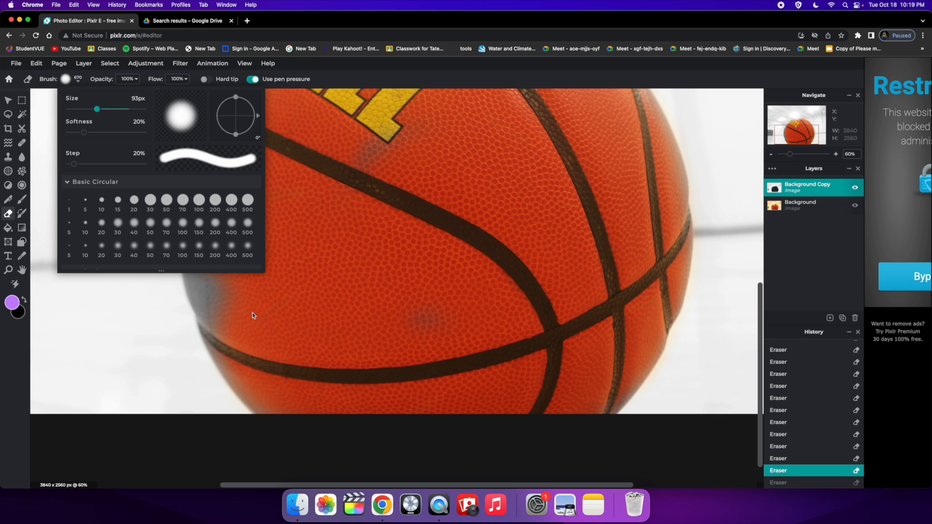
scroll(244, 303, up, 2)
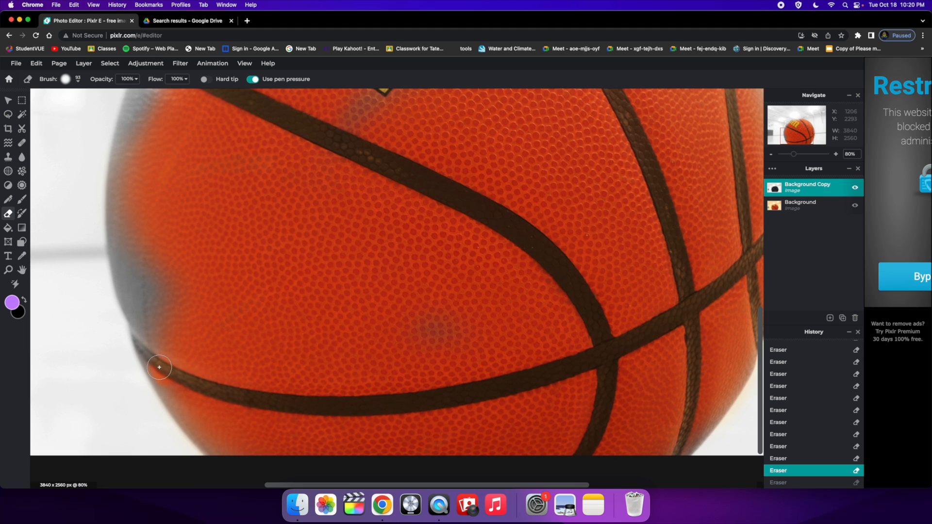
mouse_move(150, 348)
mouse_down()
mouse_move(147, 271)
mouse_move(132, 297)
mouse_move(691, 432)
mouse_move(159, 371)
mouse_move(169, 348)
mouse_move(126, 270)
mouse_up()
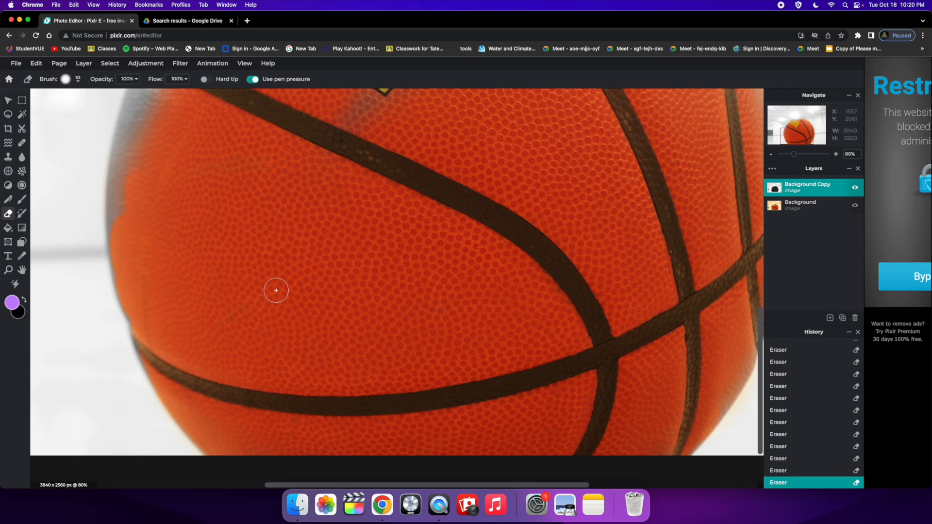
Step: Check the erased area by hiding and reshowing the Background Copy layer, and do the same with the Background layer
scroll(289, 294, down, 5)
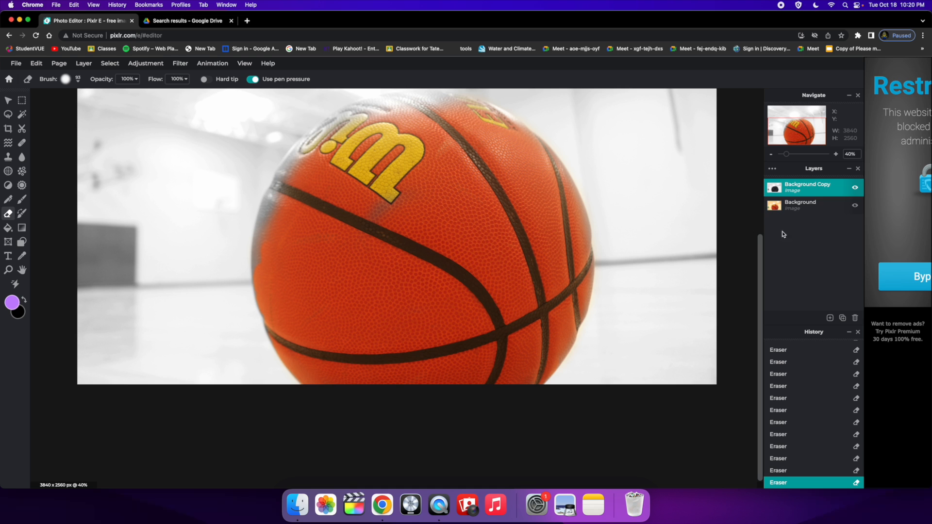
click(856, 189)
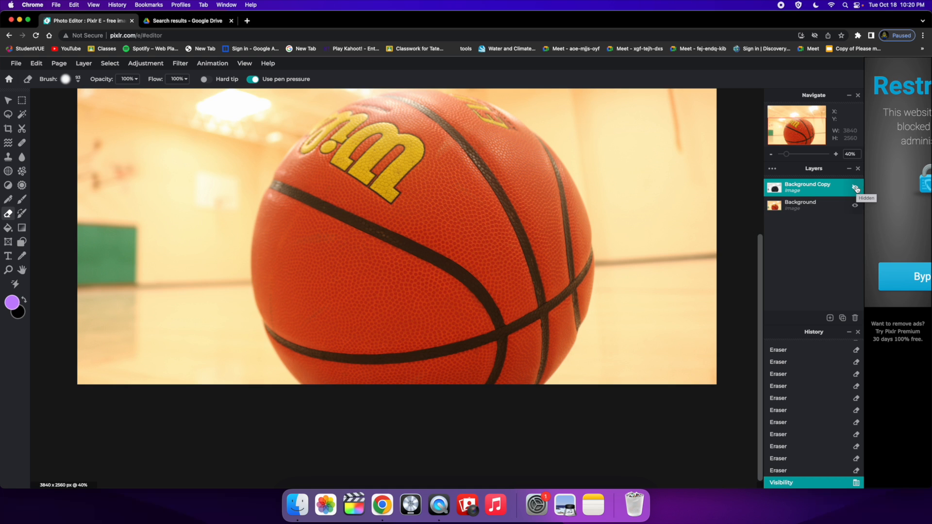
click(856, 189)
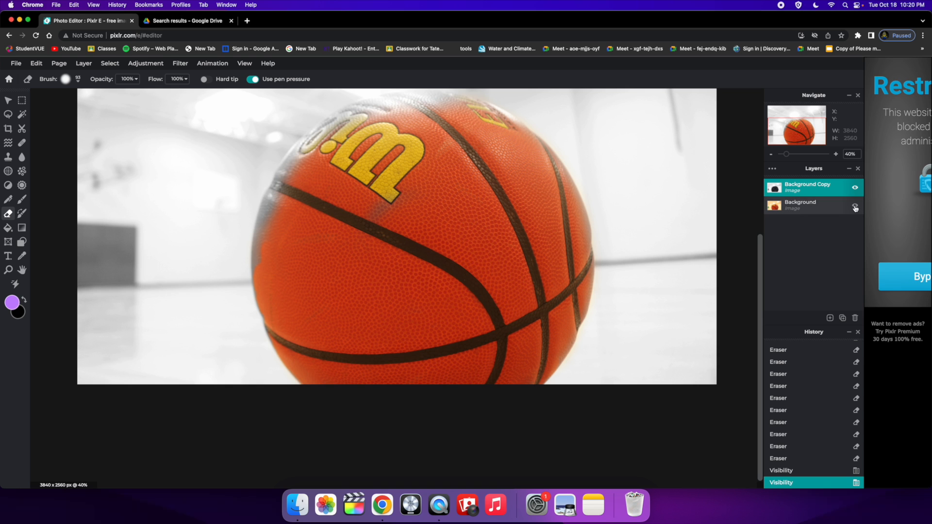
click(855, 206)
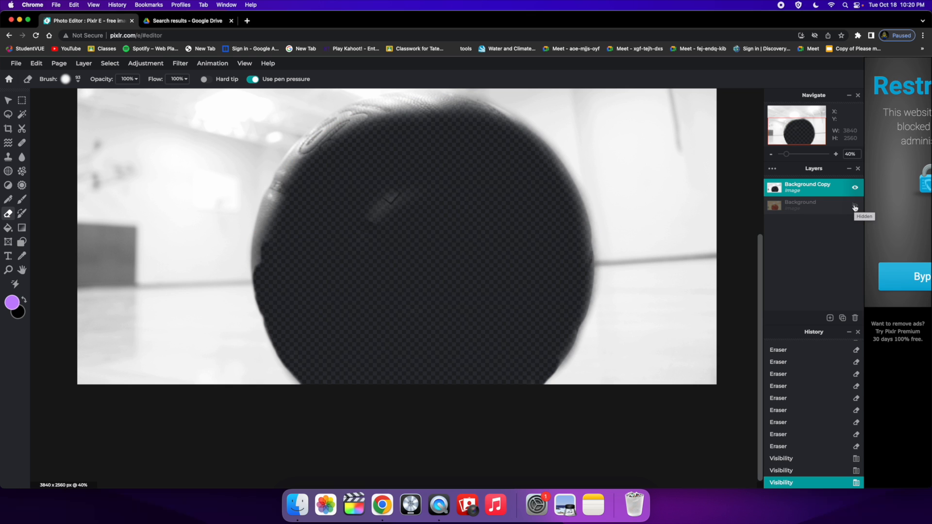
click(855, 206)
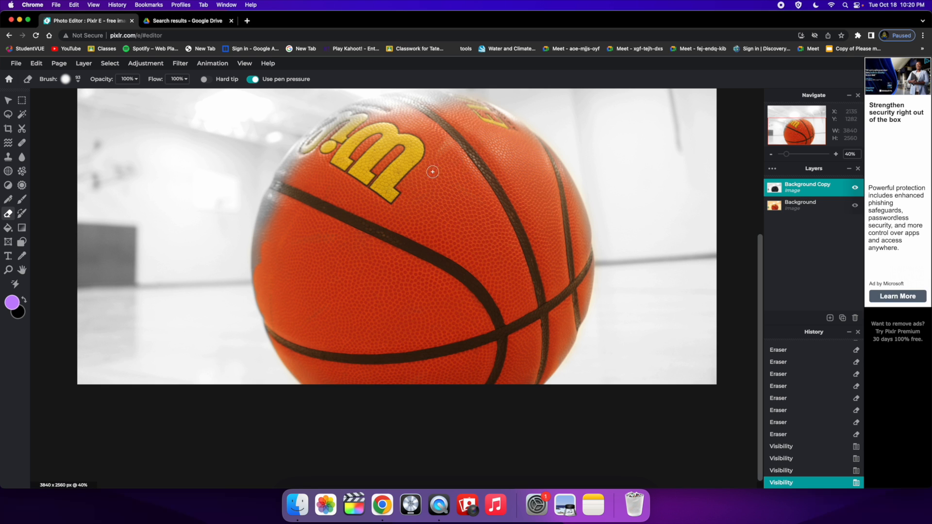
Step: Erase the leftover gray smudge below the large yellow lettering and the gray fringe along the basketball's lower right edge
click(559, 269)
key(super+plus)
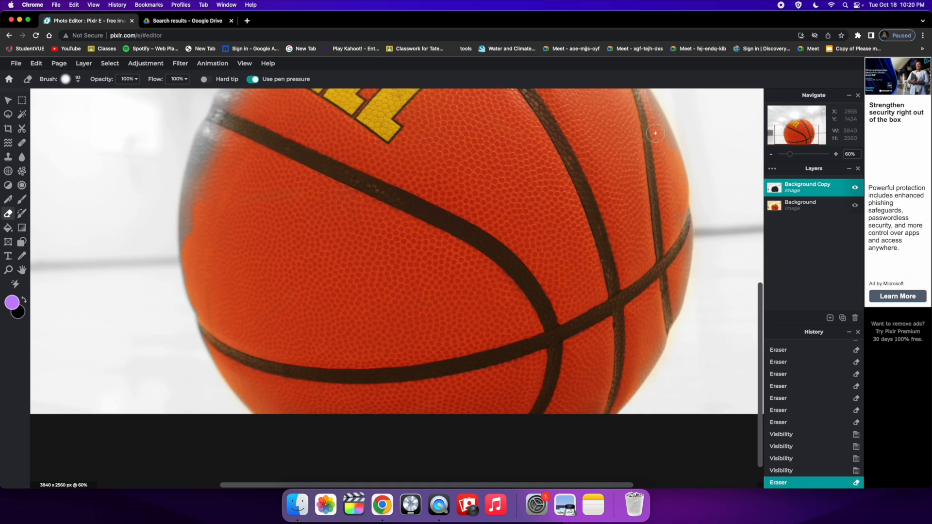
mouse_move(682, 234)
mouse_down()
mouse_move(671, 309)
mouse_move(635, 378)
mouse_up()
Step: Erase the grayscale along the basketball's top edge and over the upper left part of the large yellow lettering
key(super+minus)
key(super+minus)
key(super+plus)
scroll(614, 237, up, 2)
key(super+plus)
key(super+plus)
key(super+plus)
click(437, 119)
scroll(437, 119, up, 2)
mouse_move(454, 188)
mouse_down()
mouse_move(532, 195)
mouse_move(354, 197)
mouse_up()
mouse_move(335, 206)
mouse_down()
mouse_move(439, 210)
mouse_move(318, 214)
mouse_move(296, 226)
mouse_up()
drag(310, 216, 286, 229)
drag(355, 195, 271, 238)
drag(285, 484, 246, 485)
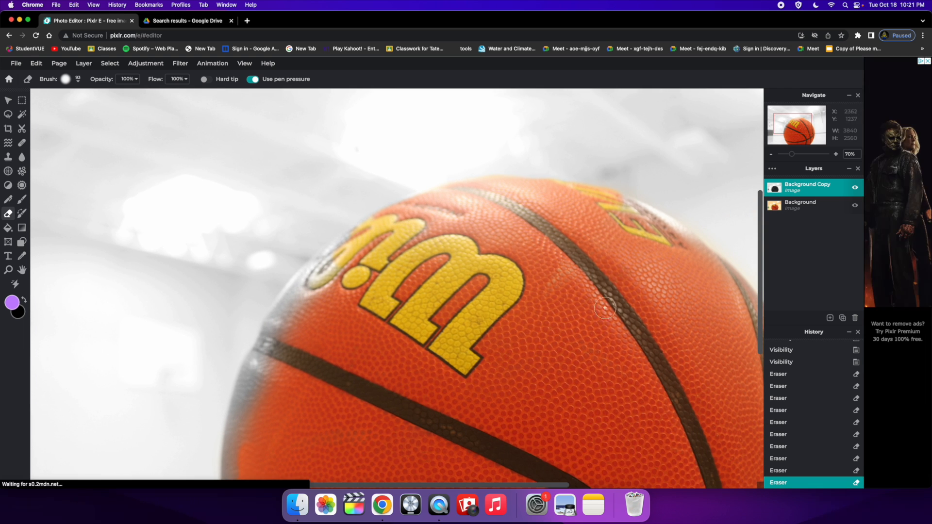
Step: Try an eraser stroke beside the basketball's upper right edge, and undo it
drag(755, 264, 758, 284)
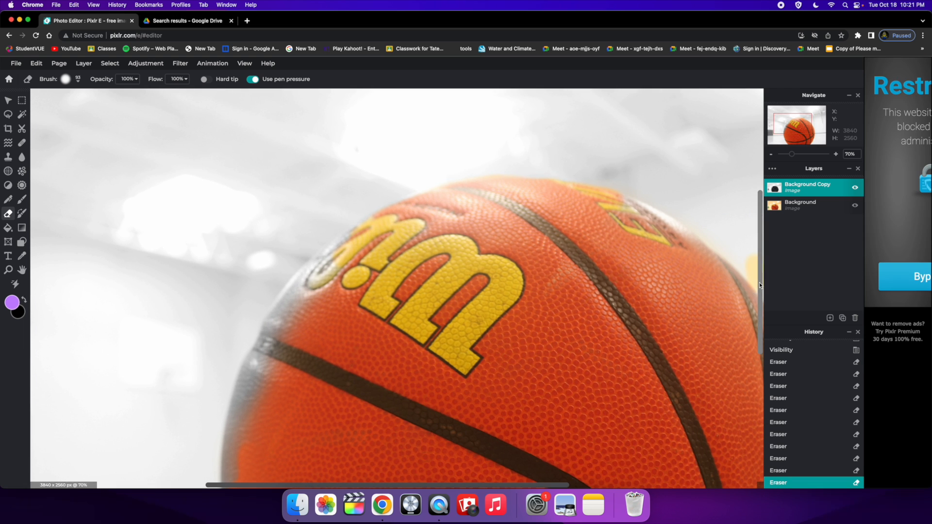
key(super+z)
Step: Erase the remaining grayscale along the basketball's upper left edge, from beside the yellow lettering down past the black seam
scroll(397, 288, down, 5)
scroll(397, 288, up, 4)
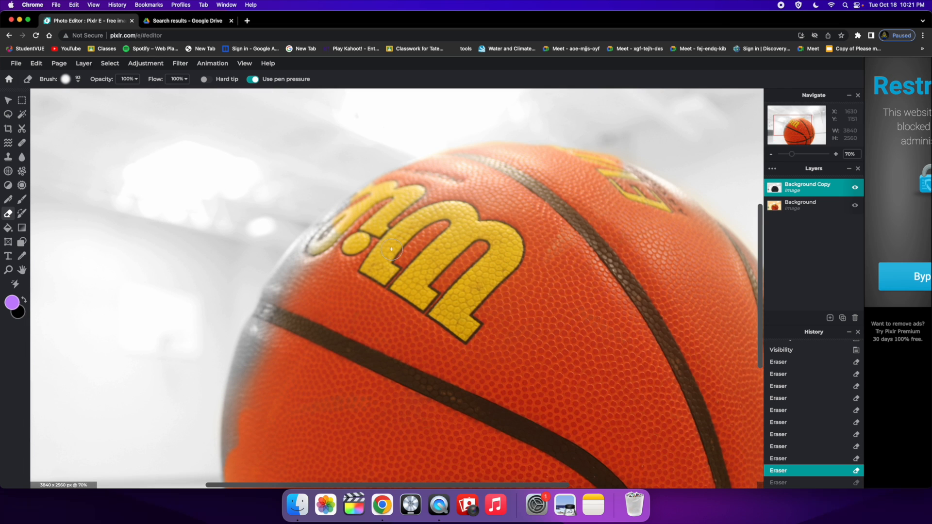
mouse_move(341, 215)
mouse_down()
mouse_move(311, 237)
mouse_move(278, 292)
mouse_up()
mouse_move(307, 261)
mouse_down()
mouse_move(326, 234)
mouse_move(277, 283)
mouse_move(255, 326)
mouse_up()
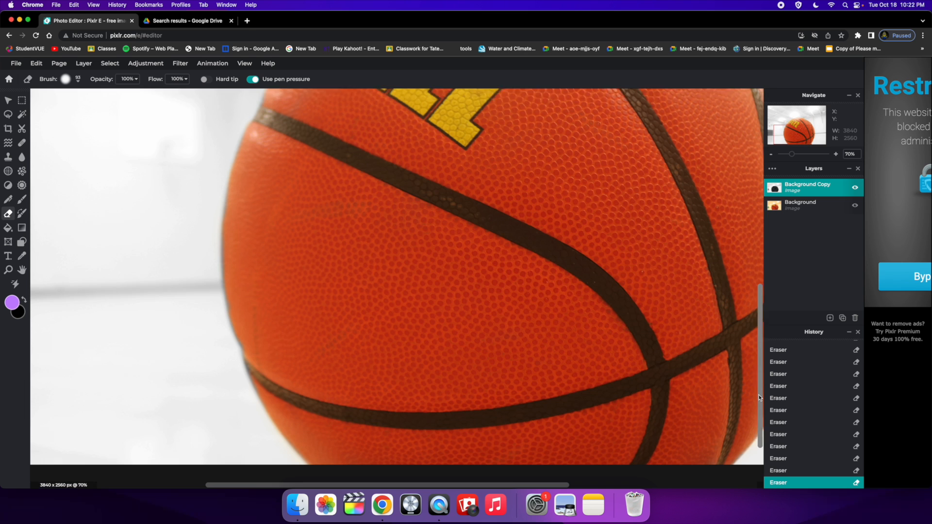
Step: Hide the Background layer, erase the leftover gray along the cutout's upper left and upper right edges, and show the layer again
scroll(240, 340, down, 5)
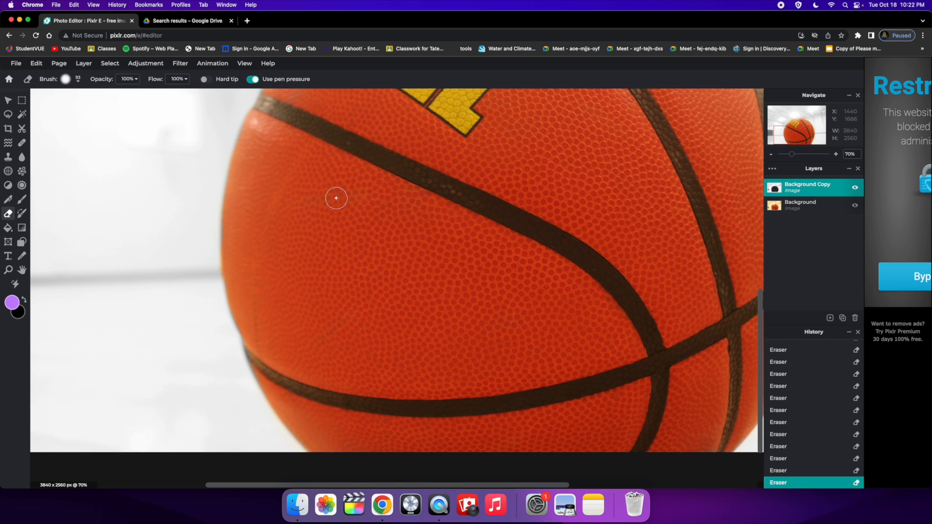
scroll(336, 198, down, 5)
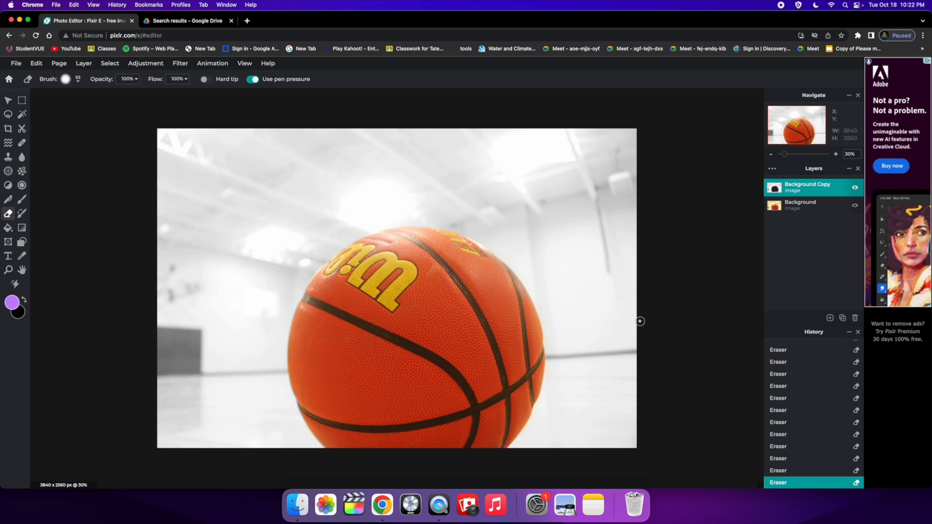
scroll(640, 322, down, 1)
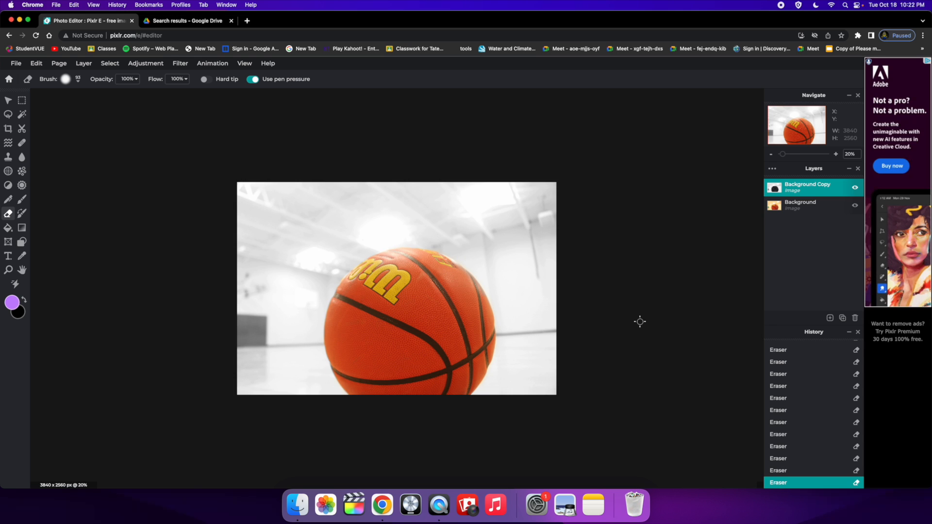
click(855, 207)
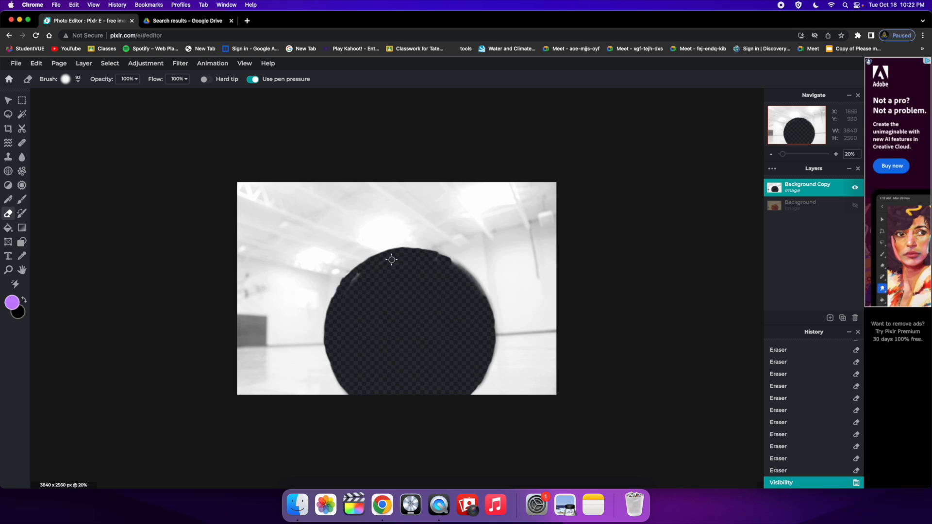
drag(439, 261, 445, 263)
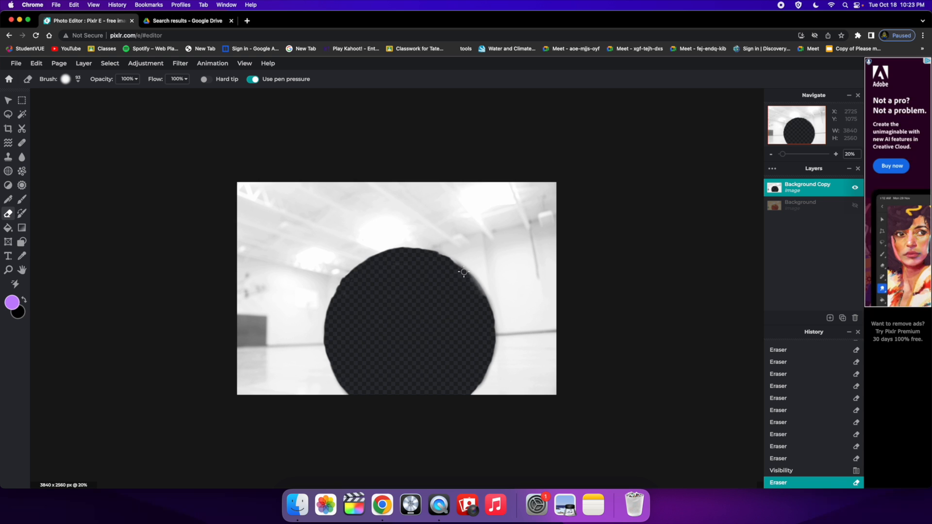
click(391, 287)
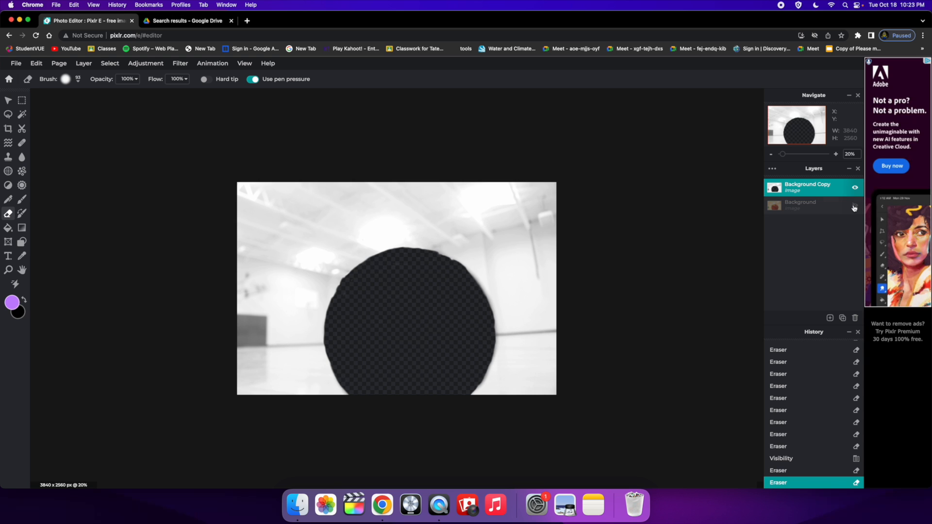
click(854, 207)
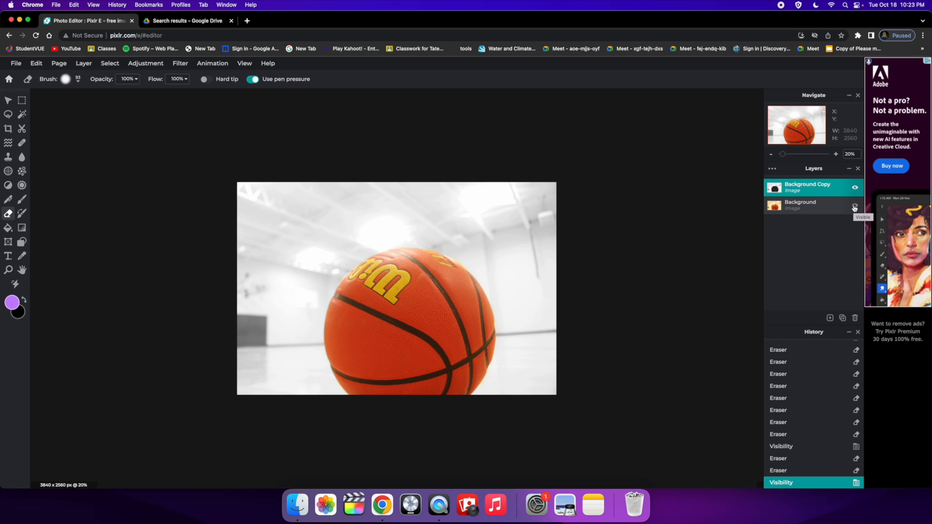